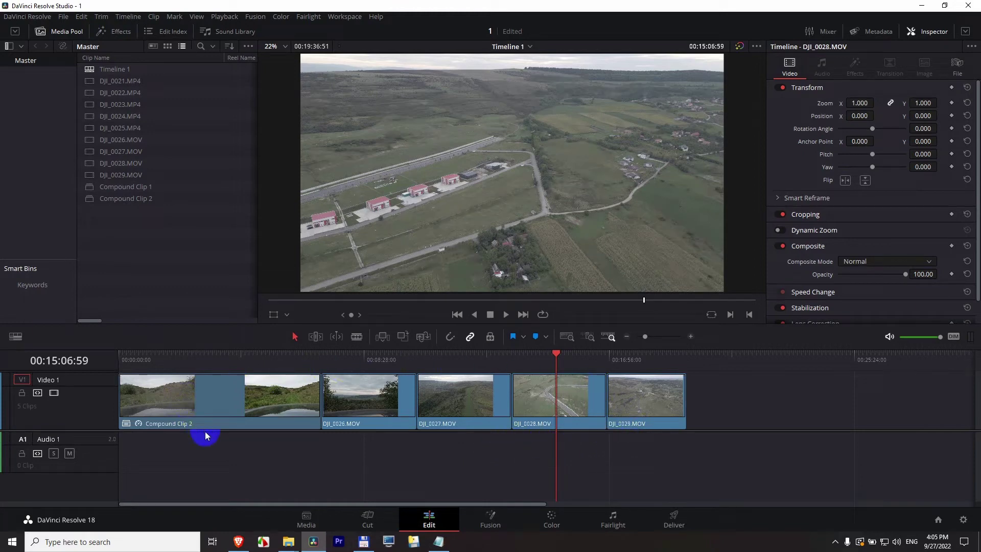
Switch from the Edit page to the Color page to show the drone clip's node.
click(90, 527)
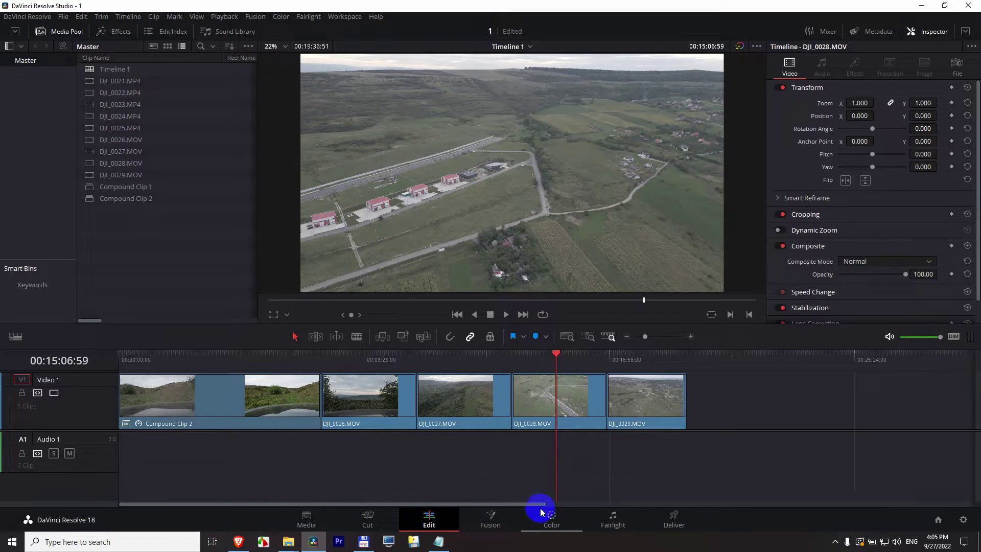
click(555, 517)
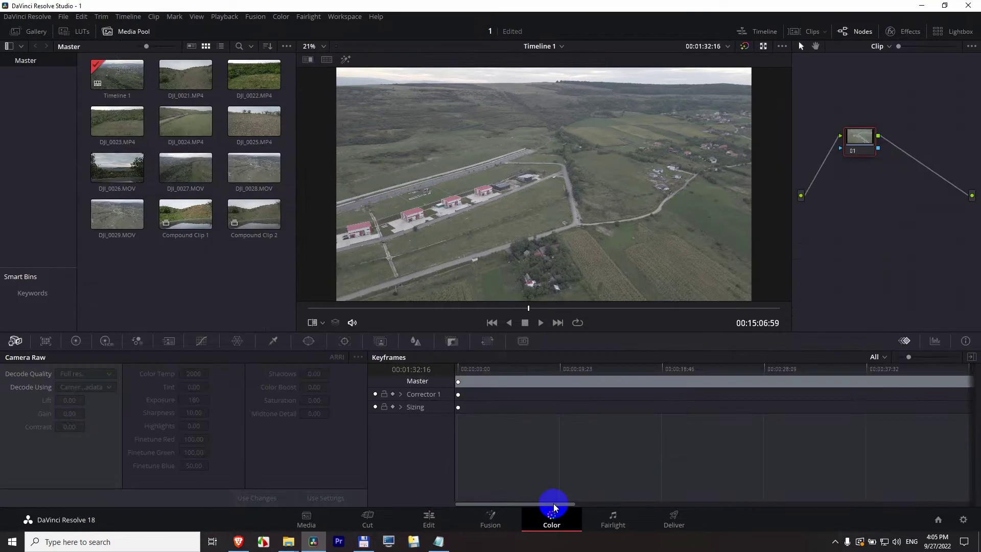
Select clip 01, the Compound Clip, and push its Gamma wheel to strong green (-0.33, 0.11, -0.31).
click(75, 345)
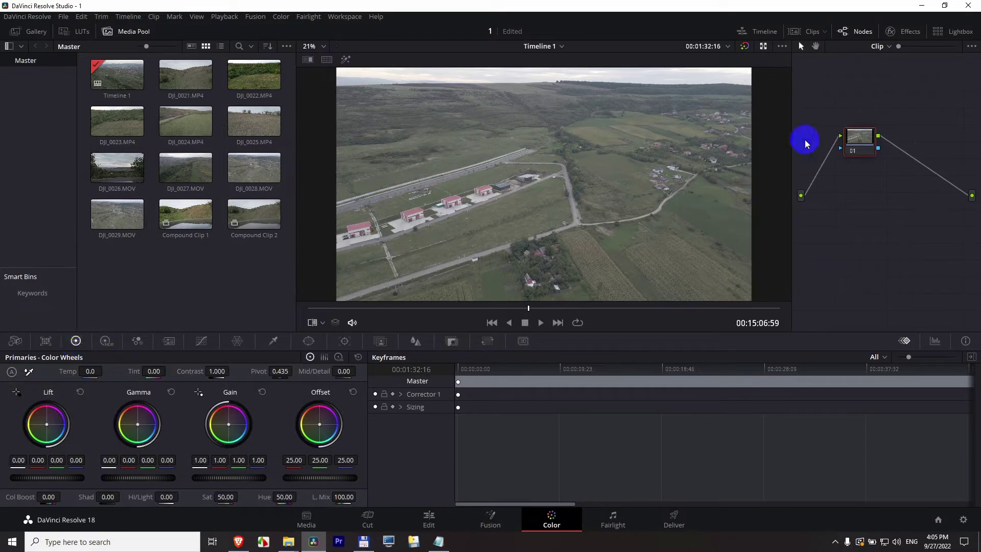
click(813, 31)
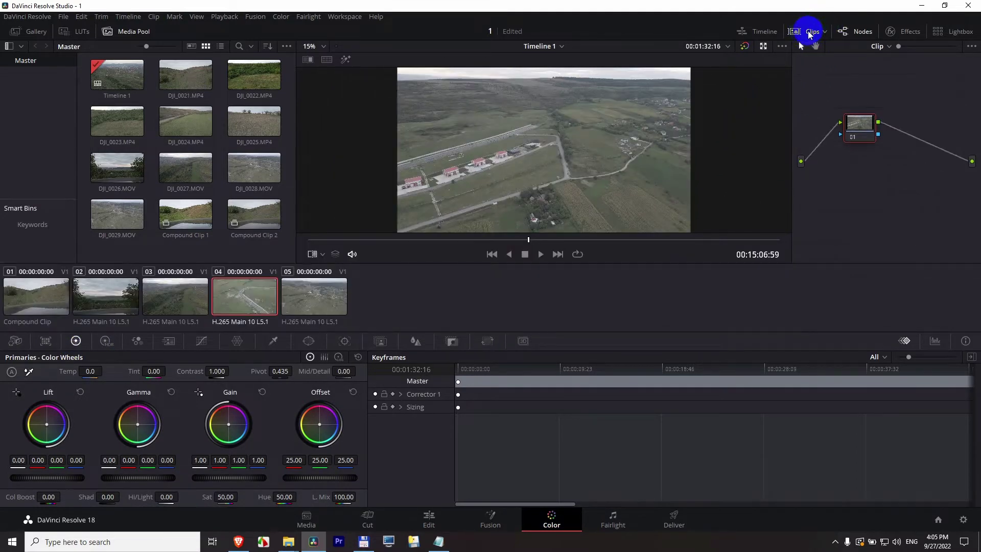
click(221, 300)
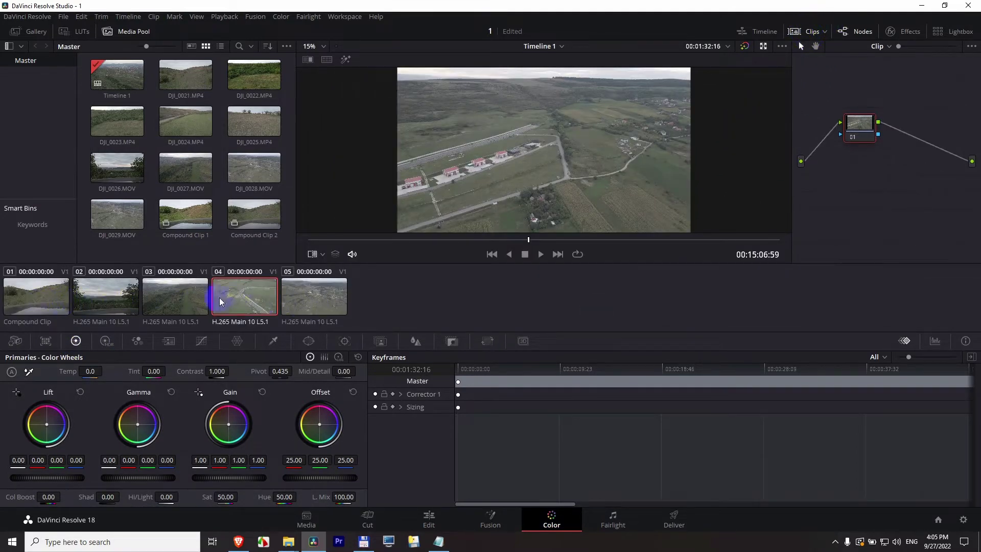
click(26, 299)
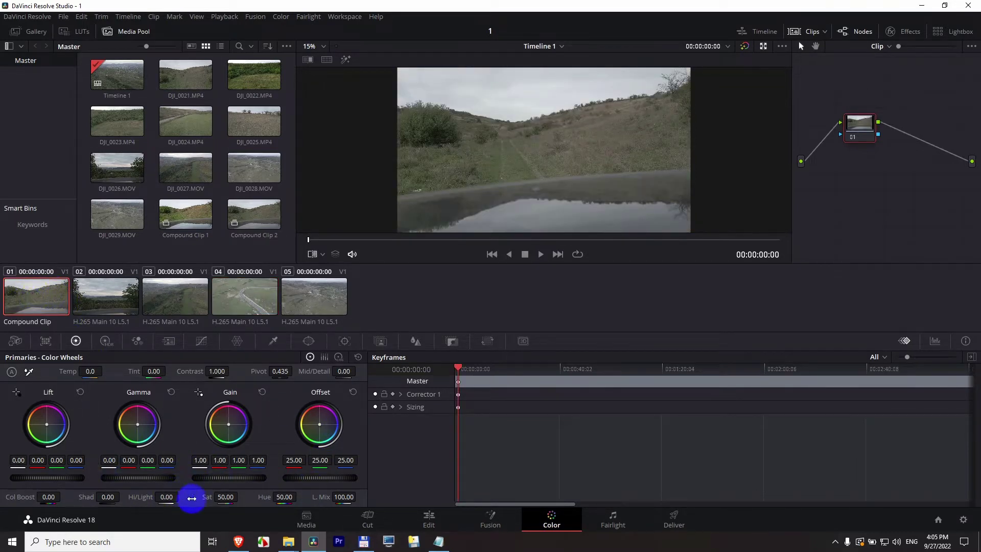
drag(138, 424, 126, 438)
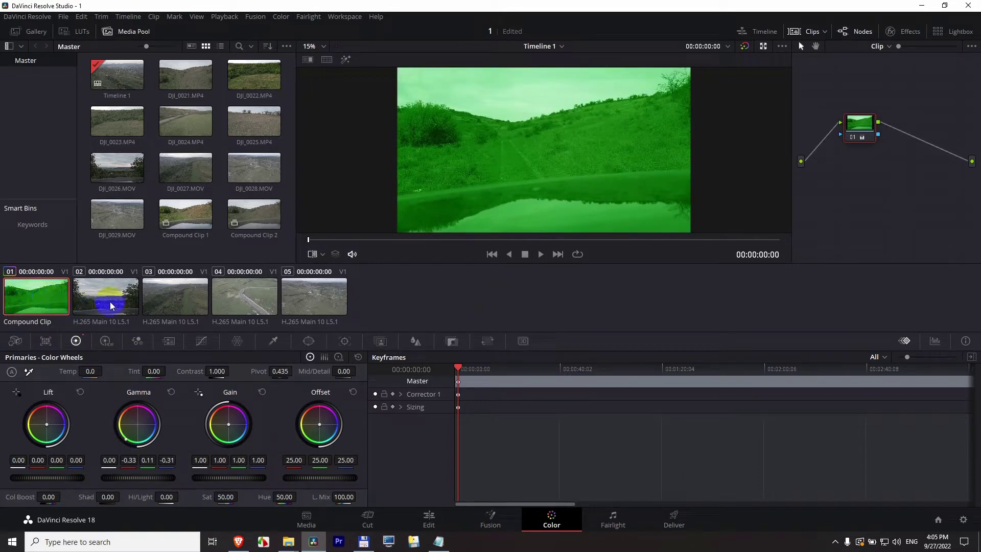
Grab a still of the green compound clip as 1.1.1 and view it in the Gallery.
right_click(494, 97)
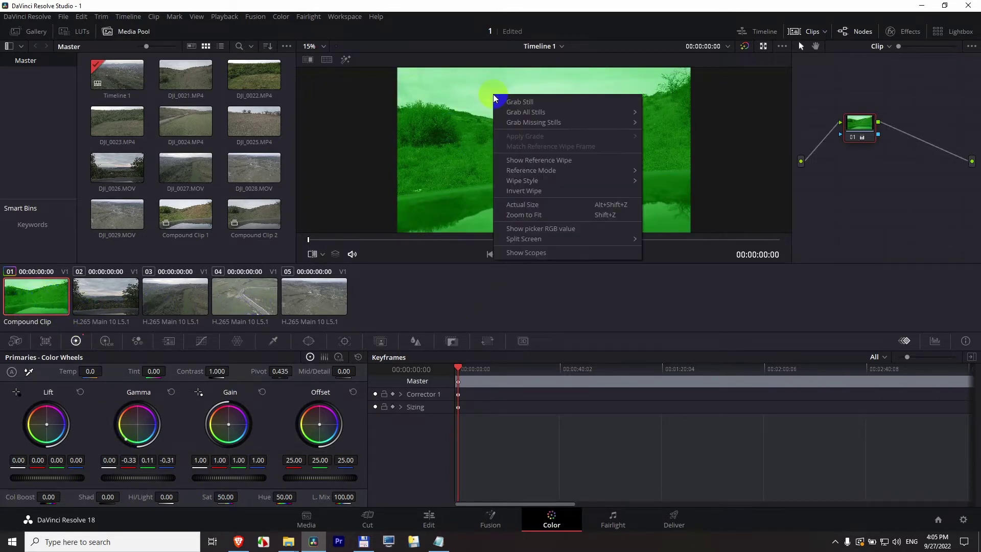
click(532, 101)
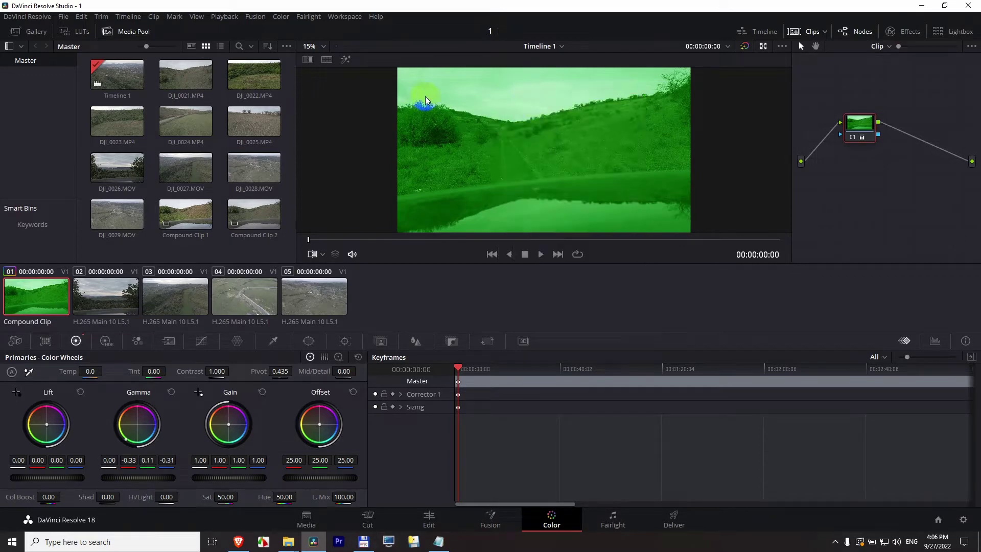
click(36, 37)
click(44, 78)
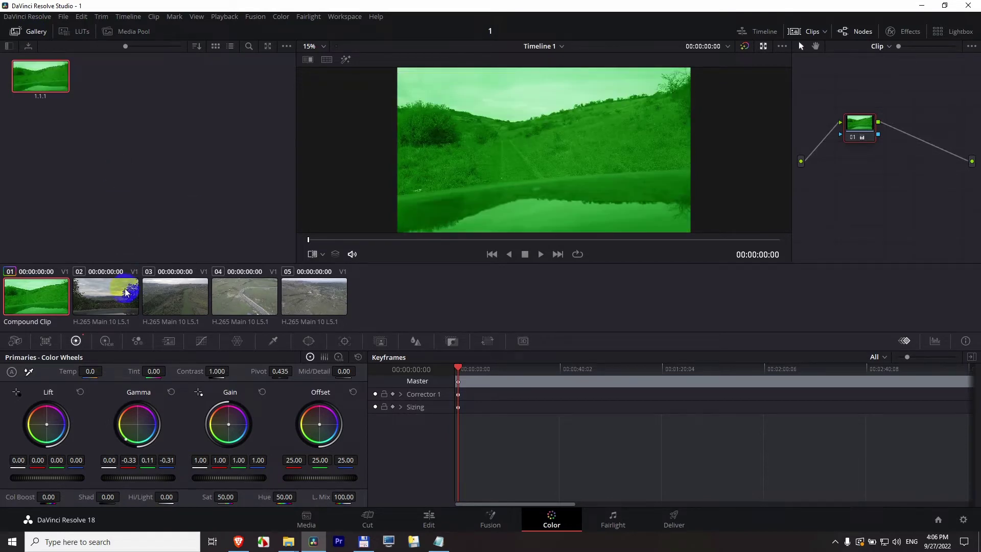
click(289, 301)
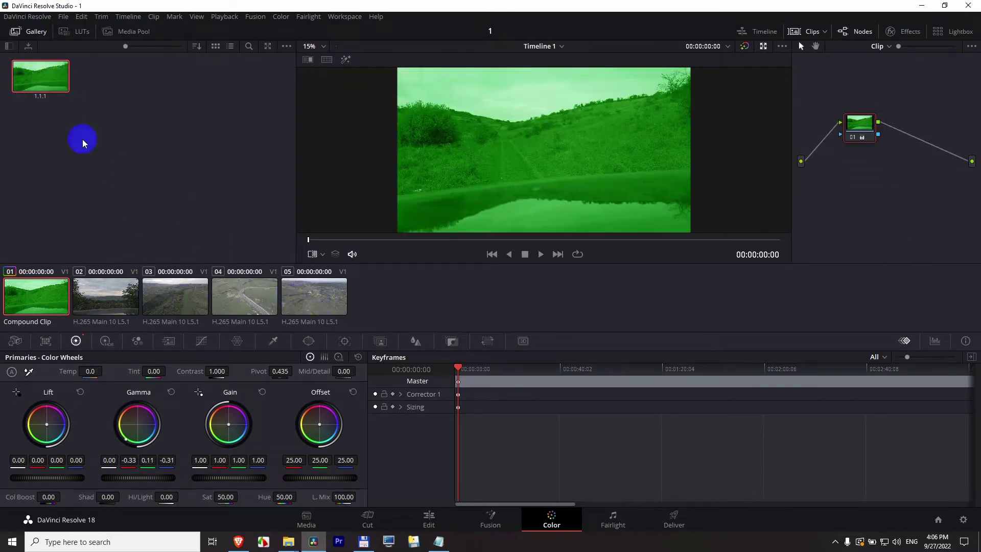
Select clips 02–05 and apply still 1.1.1's green grade to them, then select clip 03.
click(105, 296)
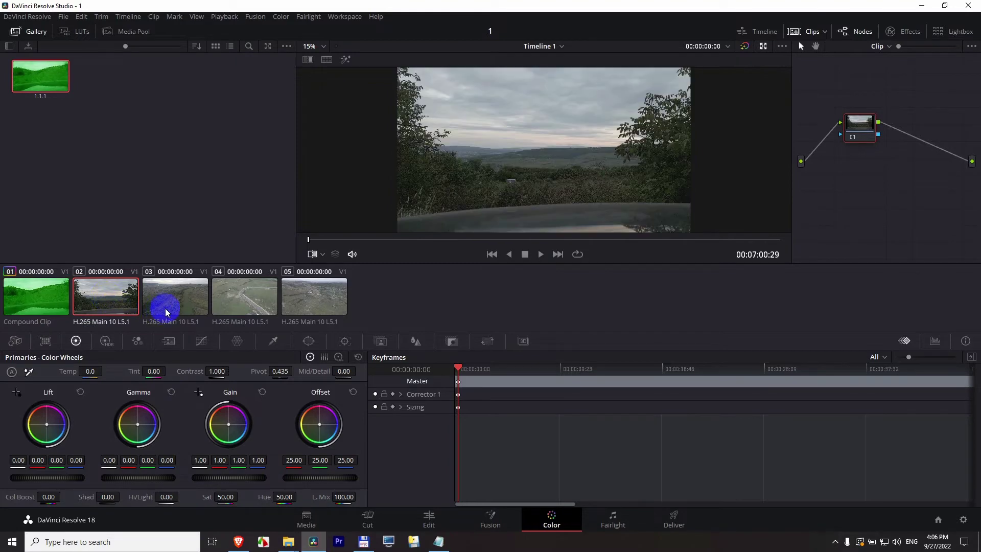
shift+click(219, 313)
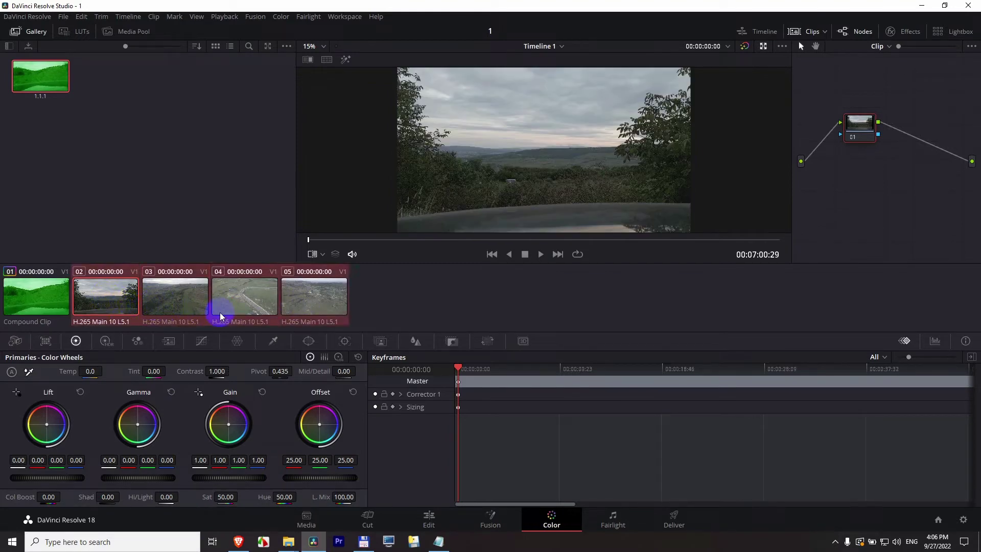
click(99, 216)
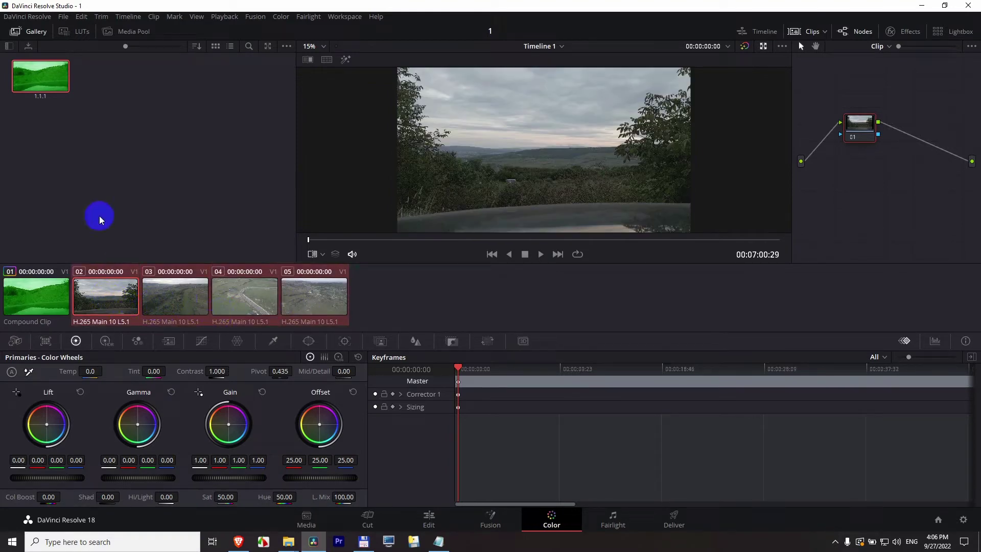
right_click(42, 76)
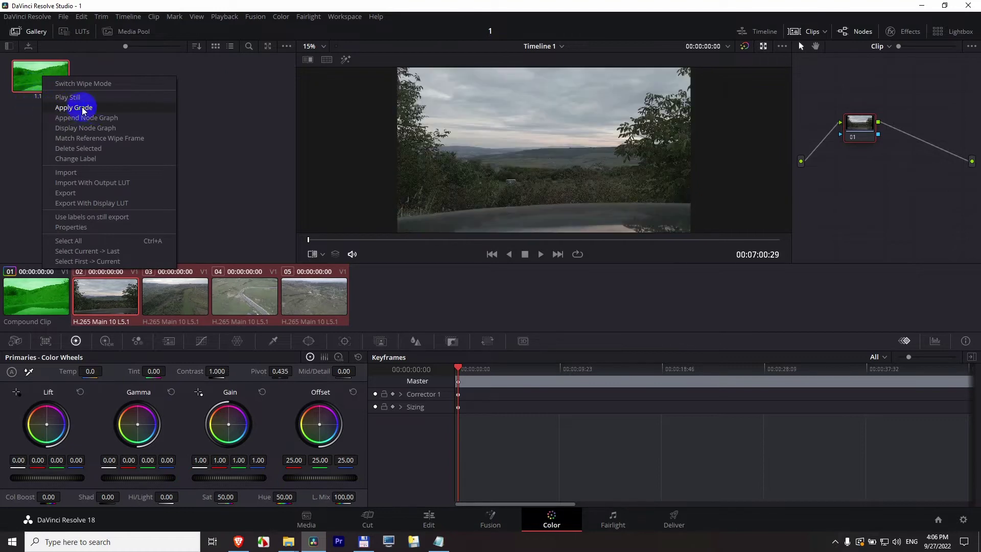
click(152, 294)
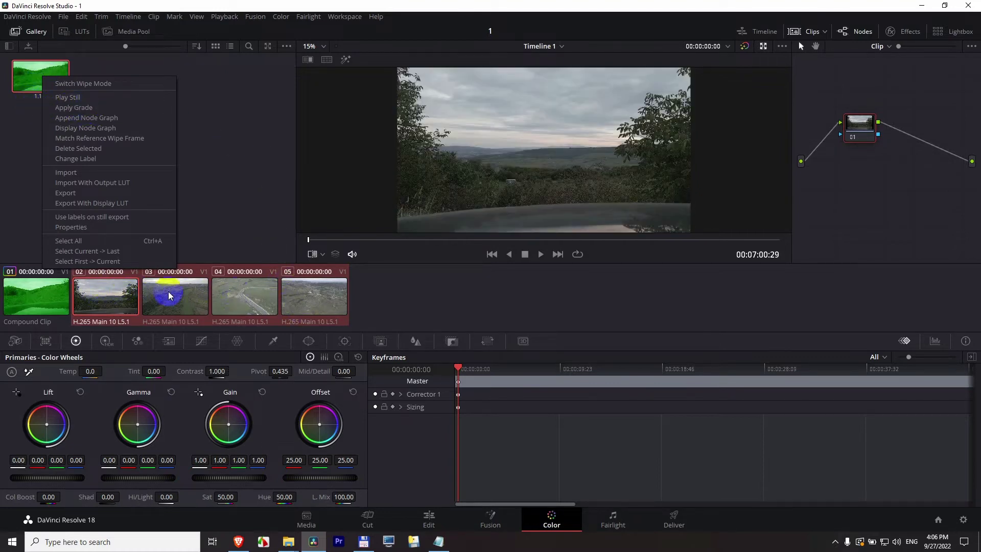
click(99, 108)
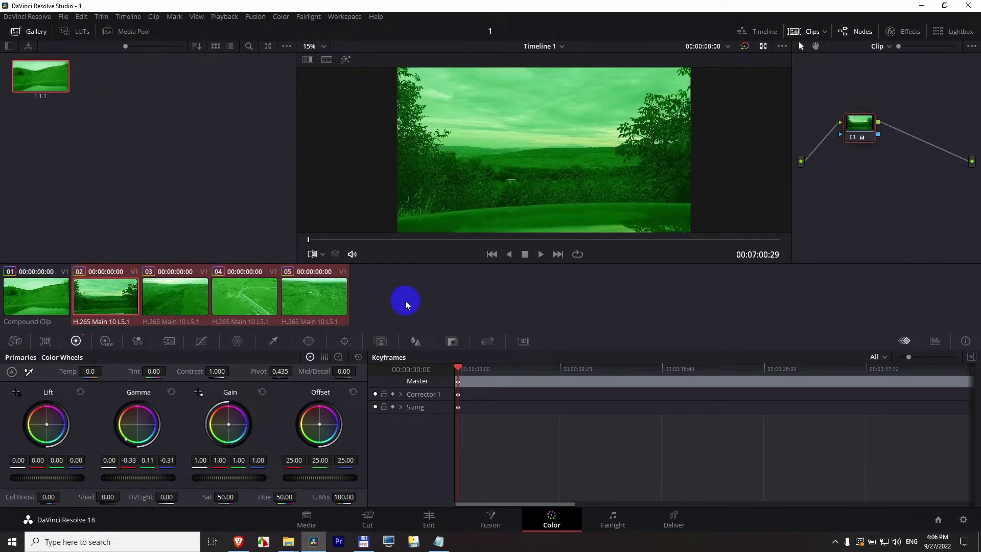
click(245, 295)
click(163, 302)
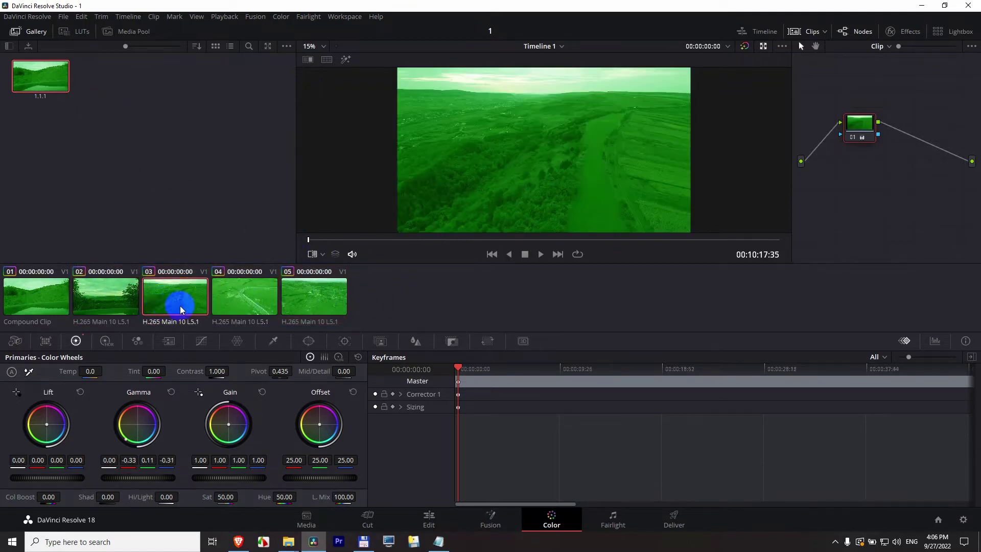
Push clip 03's Gamma toward blue and save that look as still 1.3.1.
drag(146, 437, 532, 465)
right_click(510, 125)
click(538, 132)
Select all five clips and apply still 1.3.1's blue grade to them.
click(179, 284)
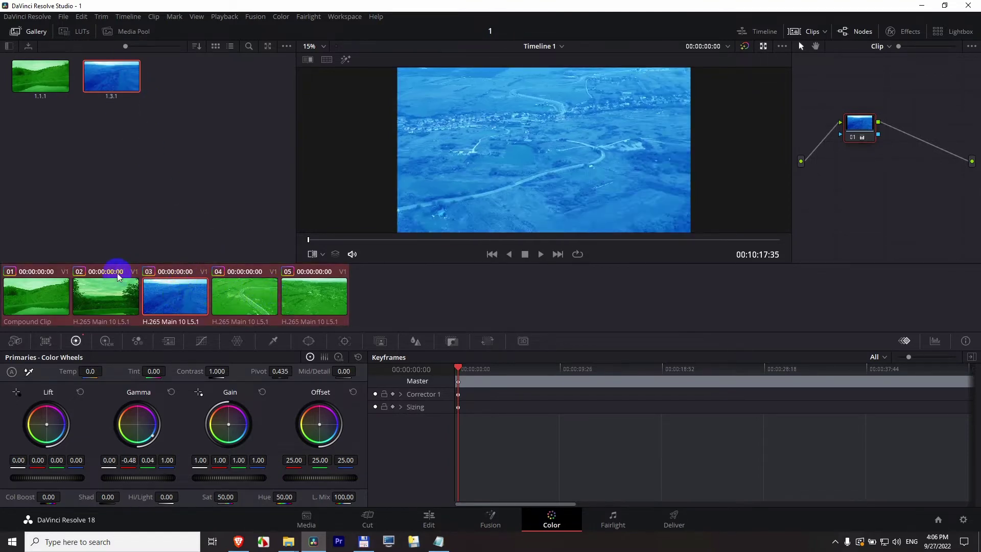
click(158, 296)
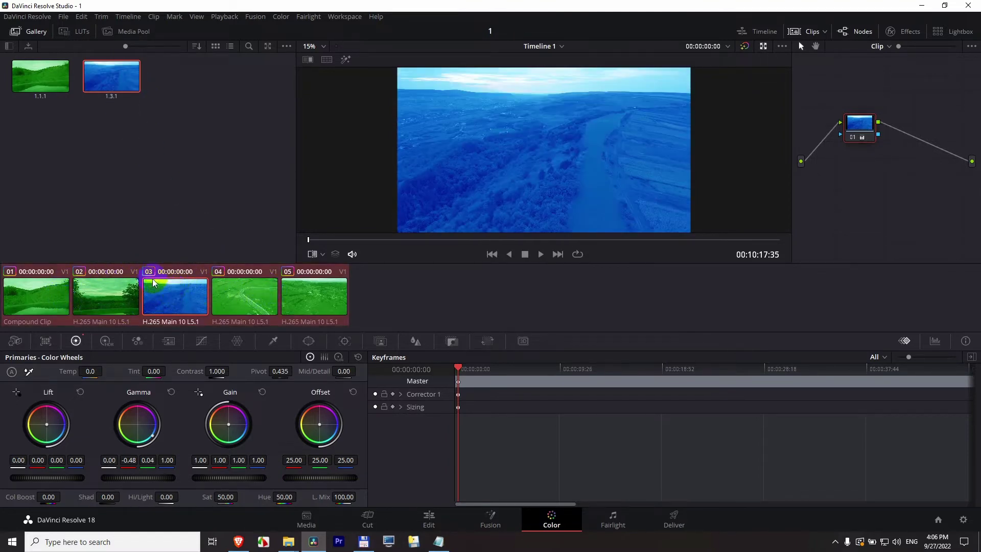
right_click(113, 79)
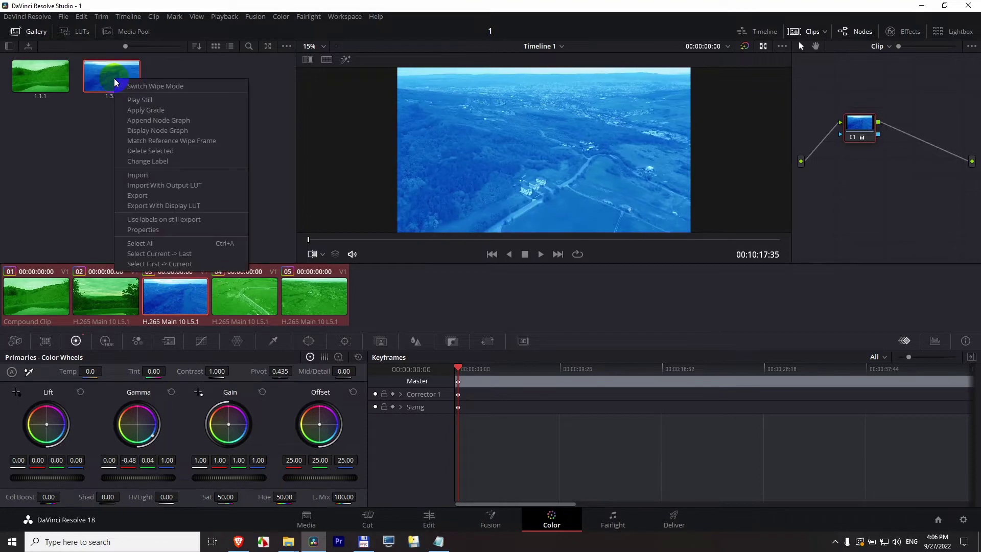
click(146, 115)
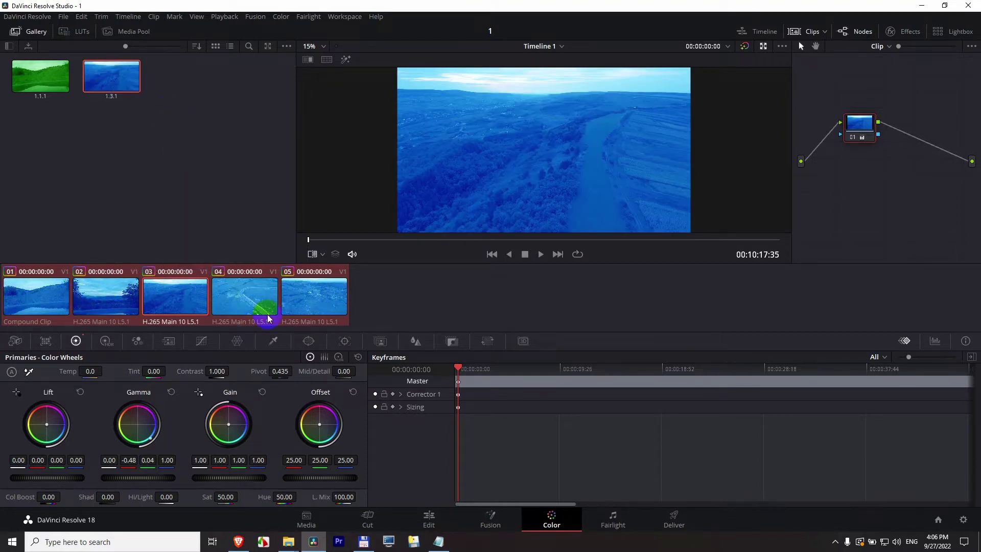
Grade clip 02 toward magenta and apply that pink grade to all selected clips.
click(112, 304)
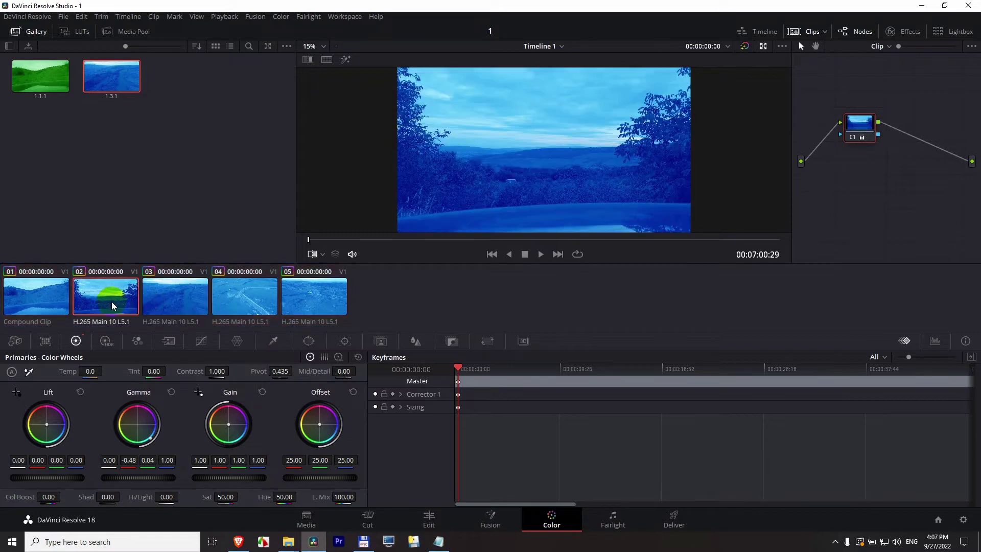
drag(144, 431, 180, 410)
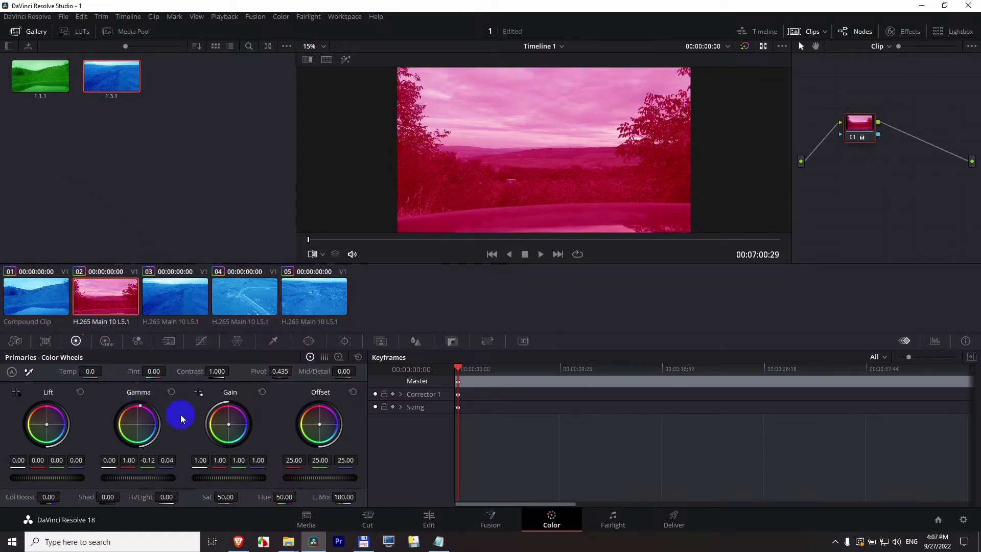
drag(159, 310, 103, 293)
right_click(103, 294)
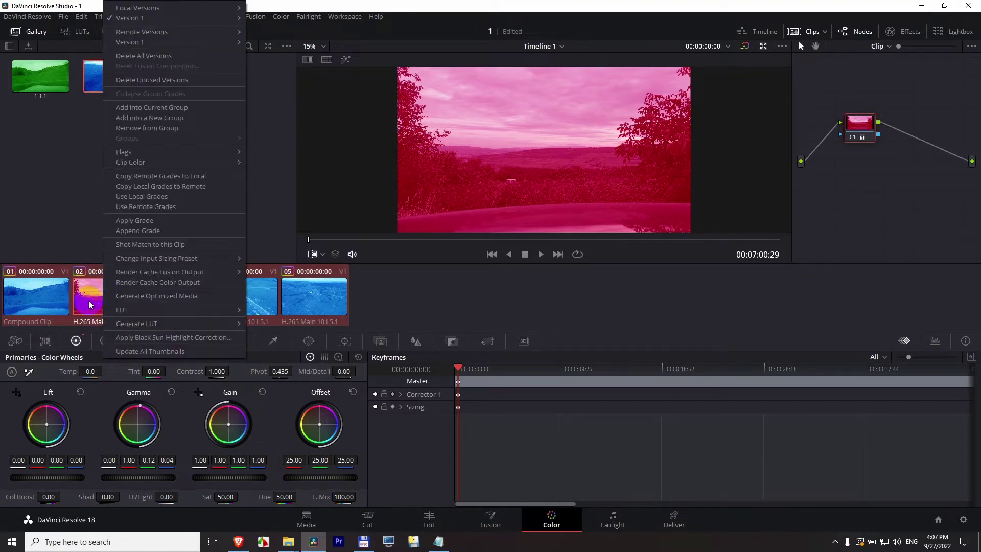
click(126, 220)
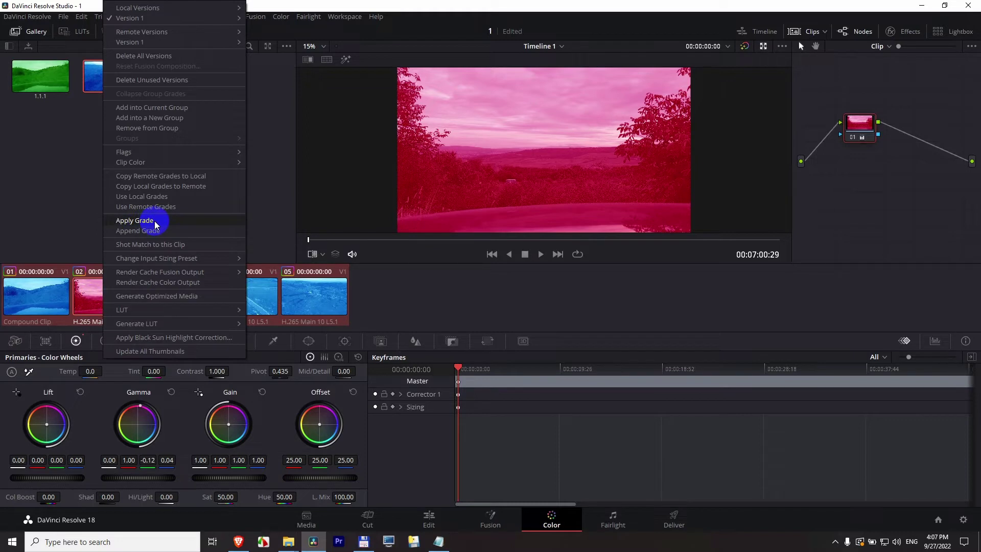
right_click(322, 299)
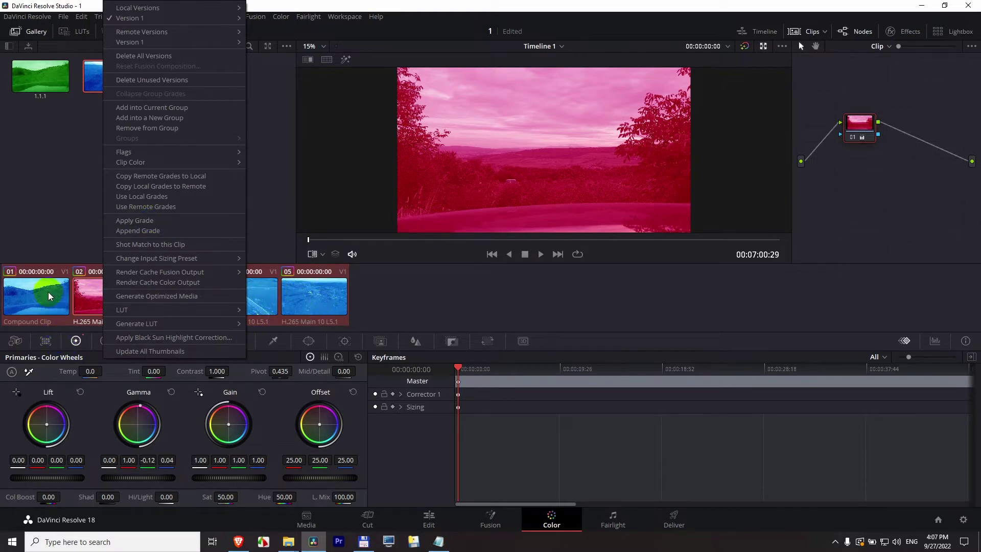
click(92, 296)
right_click(72, 296)
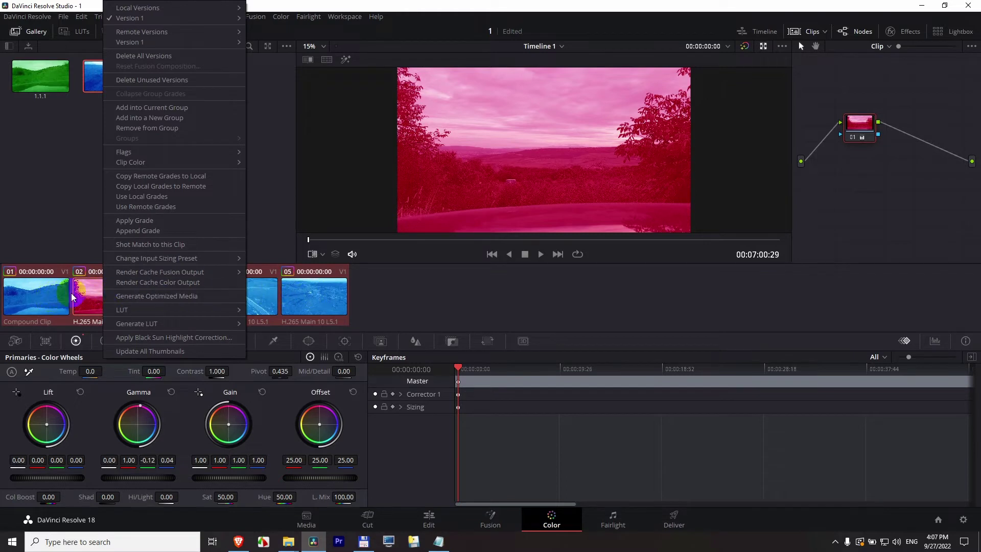
click(149, 222)
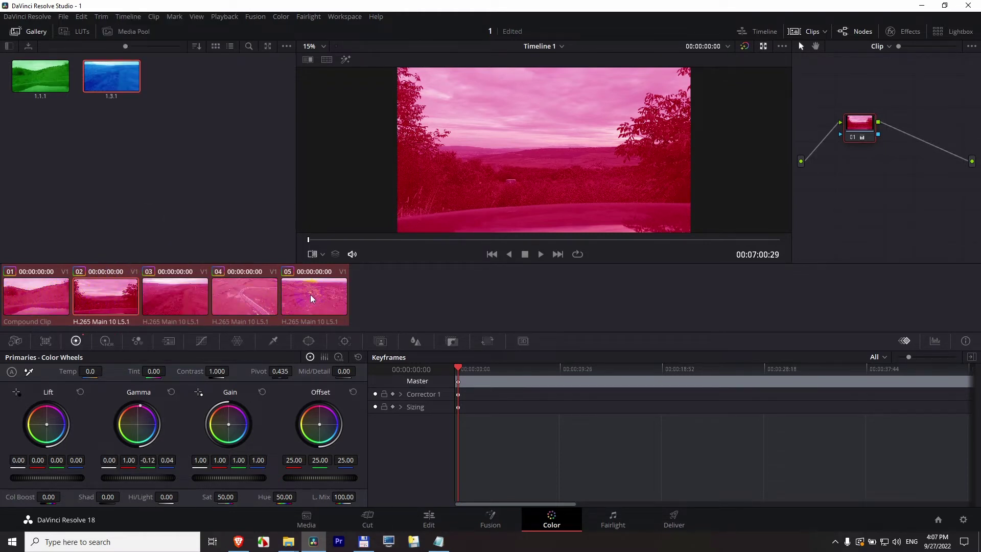
Apply gallery still 1.1.1's green grade to all five clips, then select clip 03 alone.
key(Down)
key(Down)
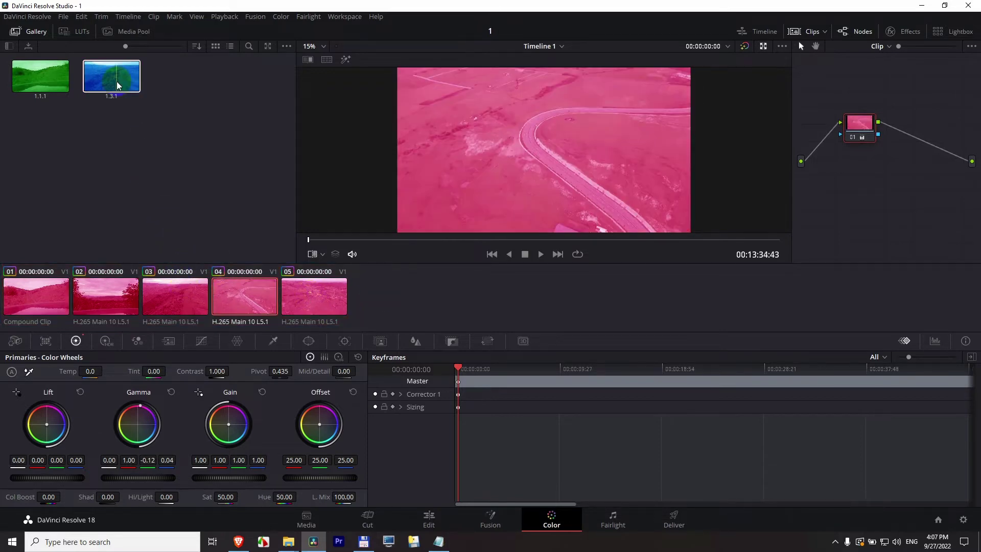
click(38, 79)
click(203, 302)
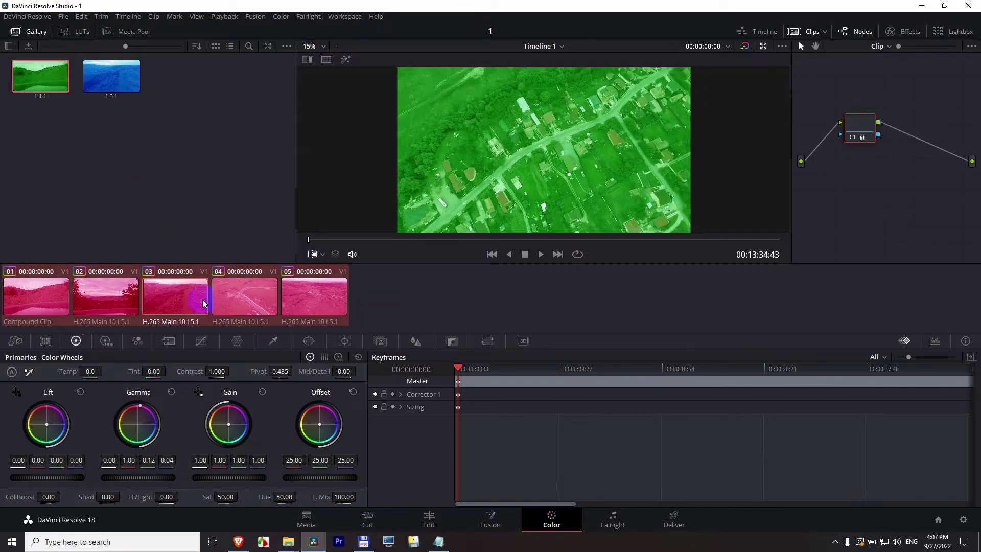
right_click(48, 85)
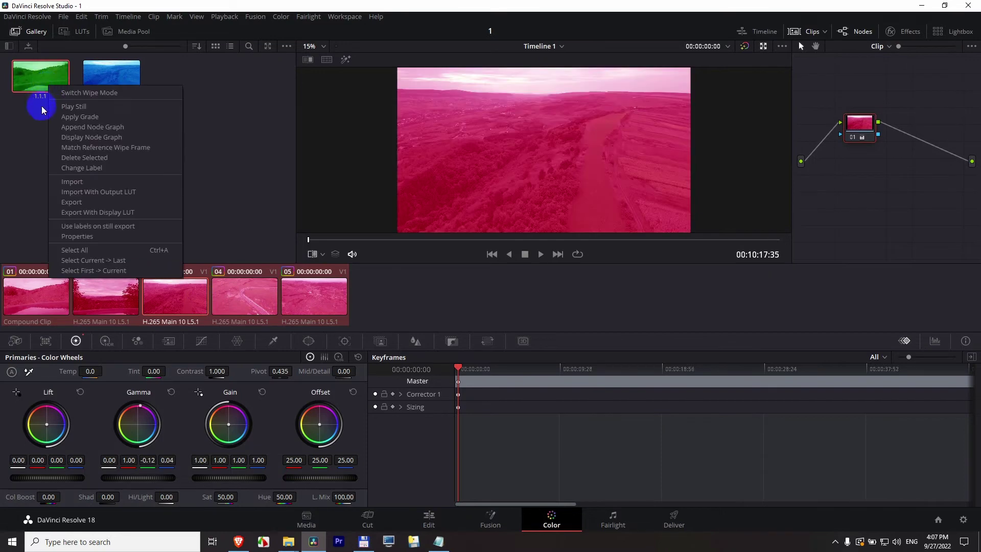
click(79, 116)
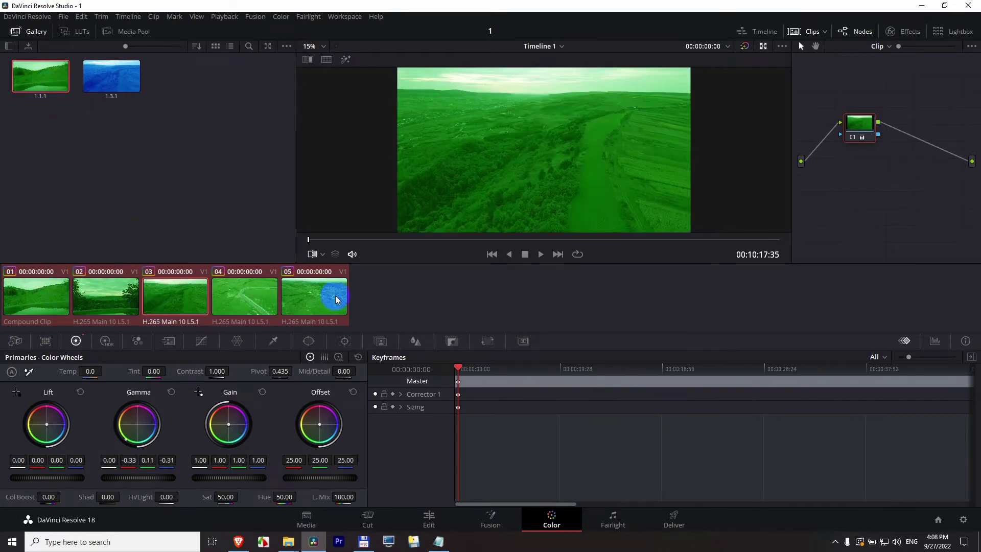
click(185, 320)
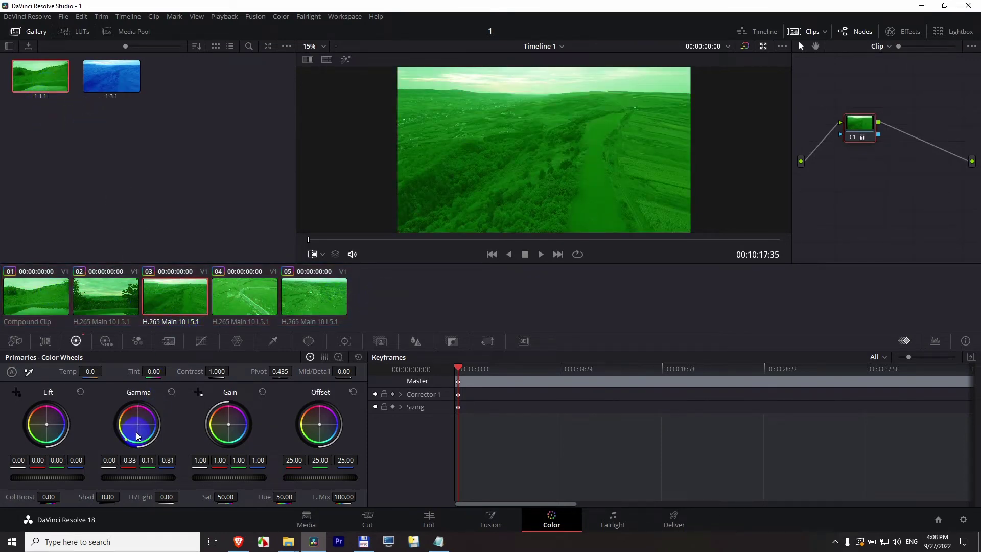
Shift clip 03's gamma to yellow-green, with midtone blue at -1.00, and select all clips.
drag(125, 421, 323, 147)
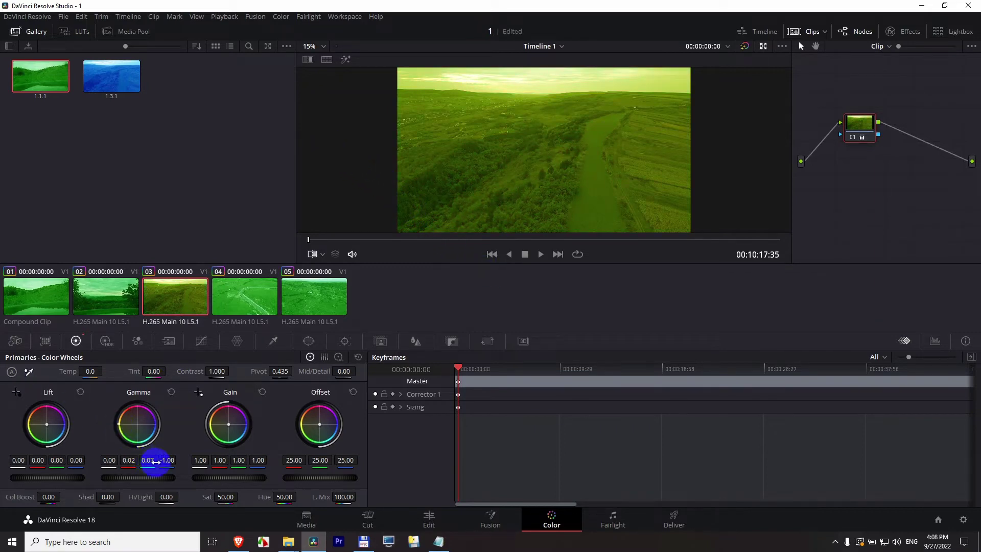
key(ctrl+a)
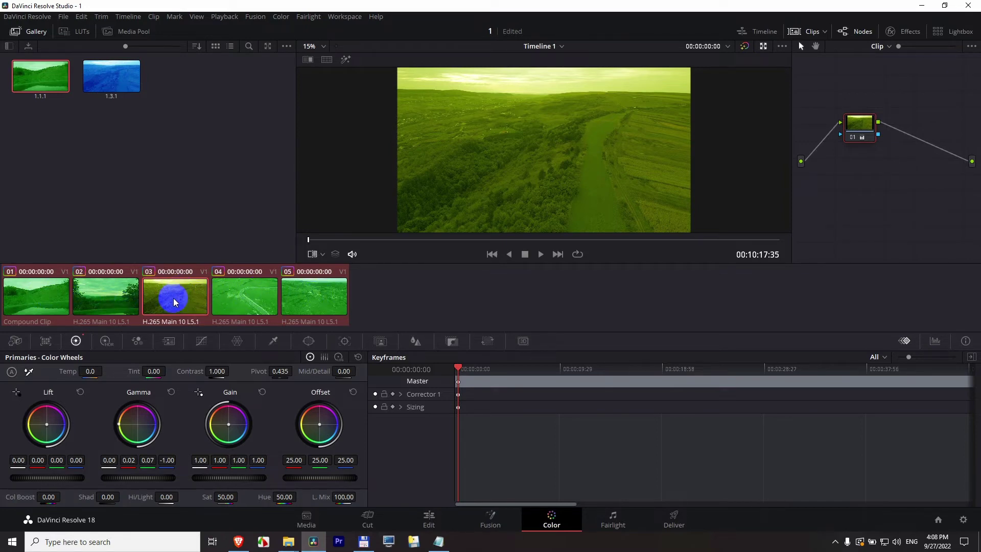
click(244, 313)
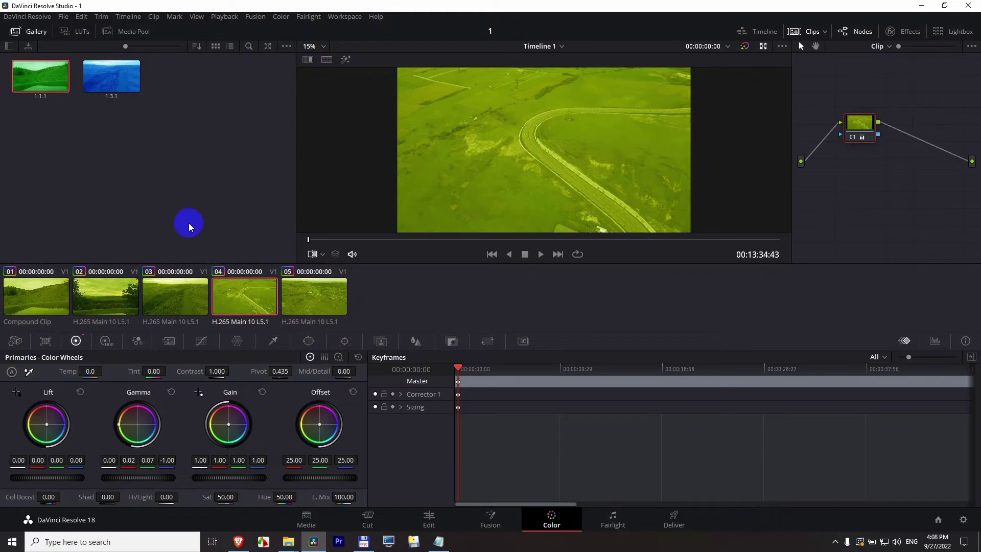
right_click(171, 301)
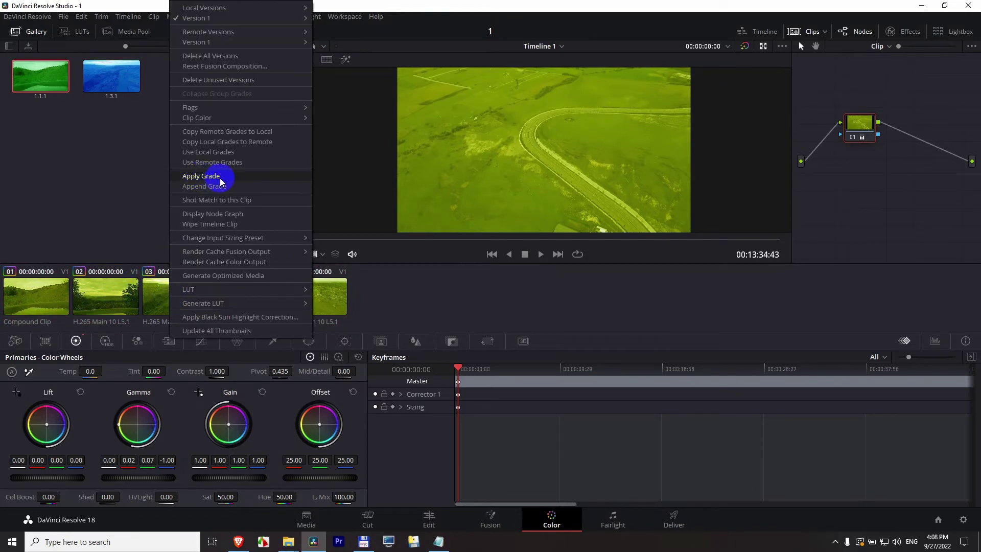
click(197, 176)
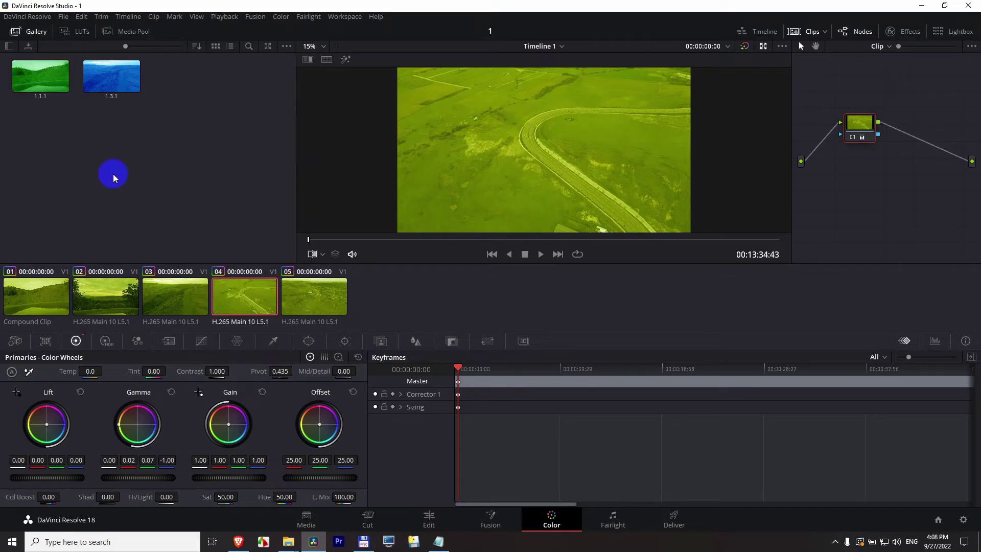
right_click(105, 78)
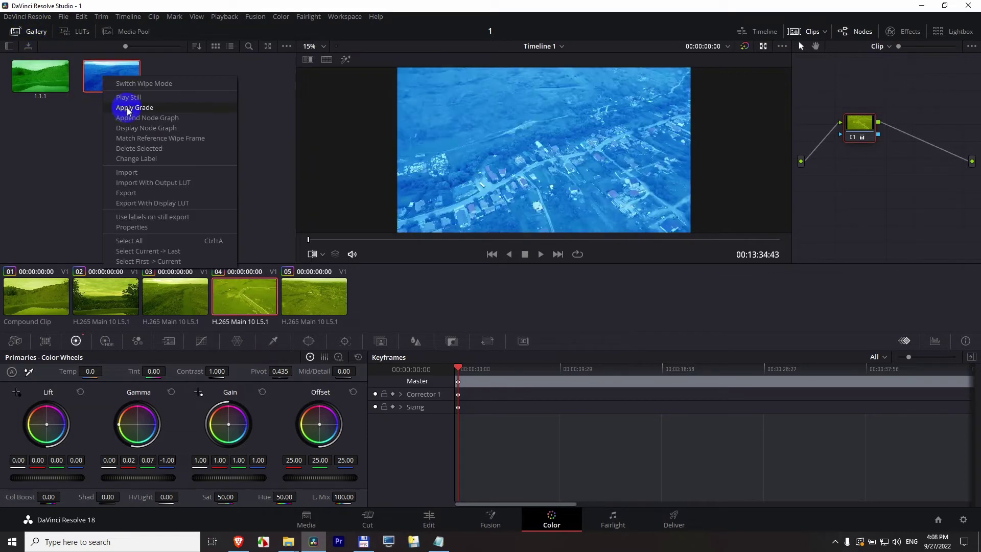
click(72, 173)
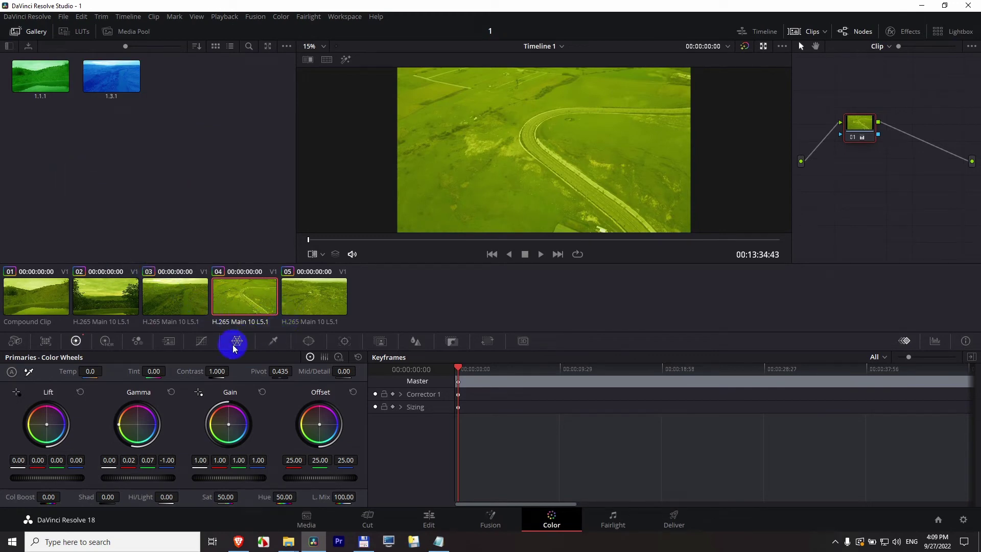
On the Edit page, select all five clips and remove their Color Correction attribute.
click(431, 523)
drag(634, 457, 190, 378)
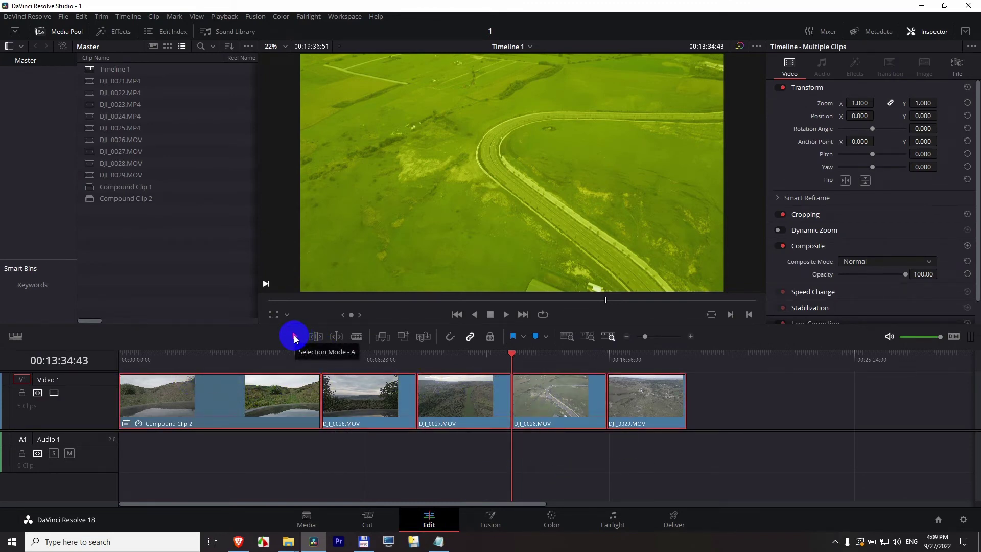
right_click(366, 400)
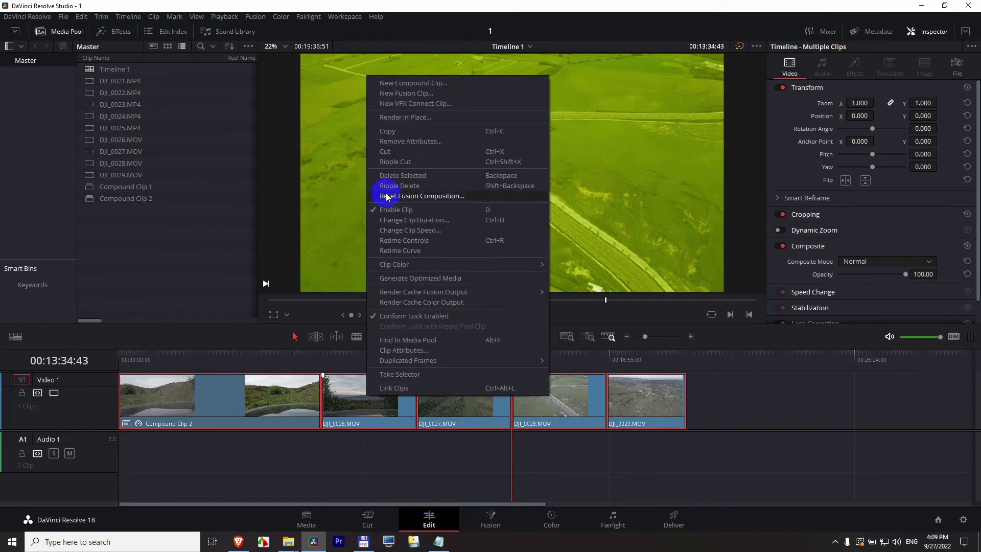
click(427, 144)
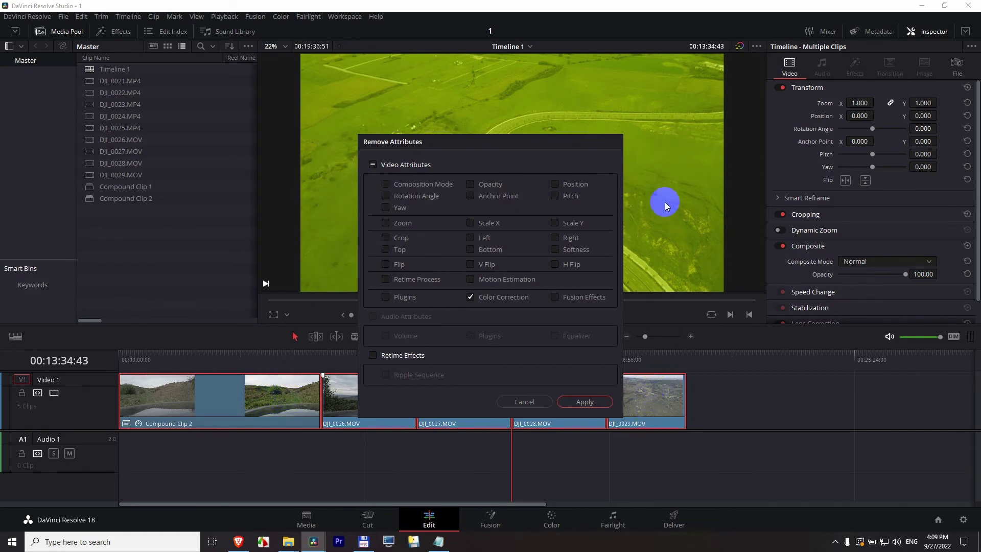
click(584, 402)
drag(551, 360, 477, 355)
Back on the Color page, apply still 1.3.1's blue grade to the clips and select clip 05.
click(552, 519)
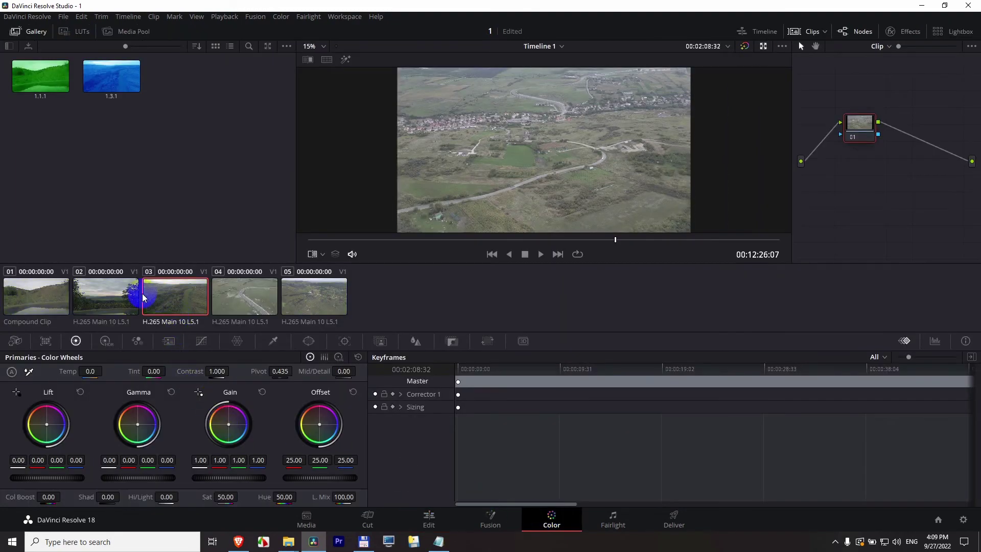
click(225, 293)
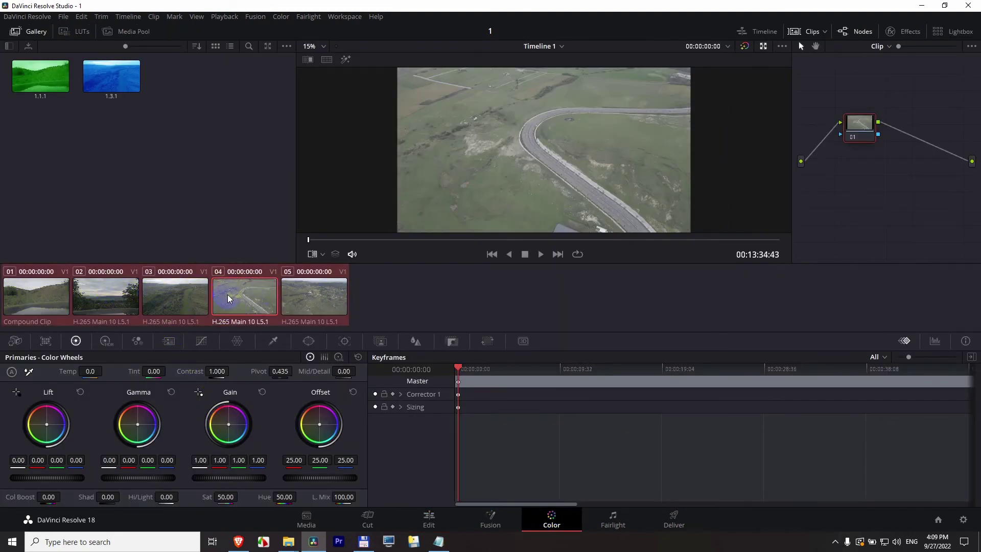
right_click(115, 99)
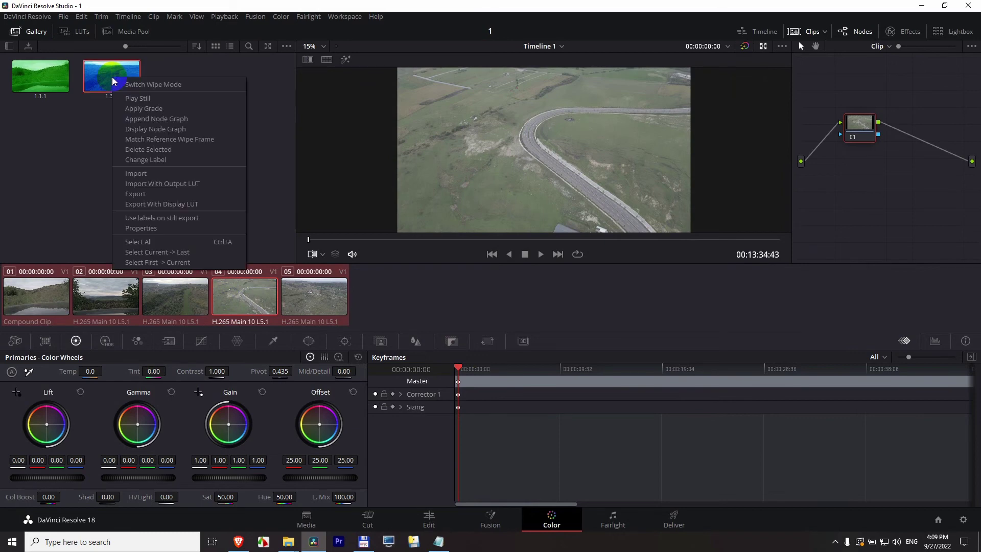
click(138, 105)
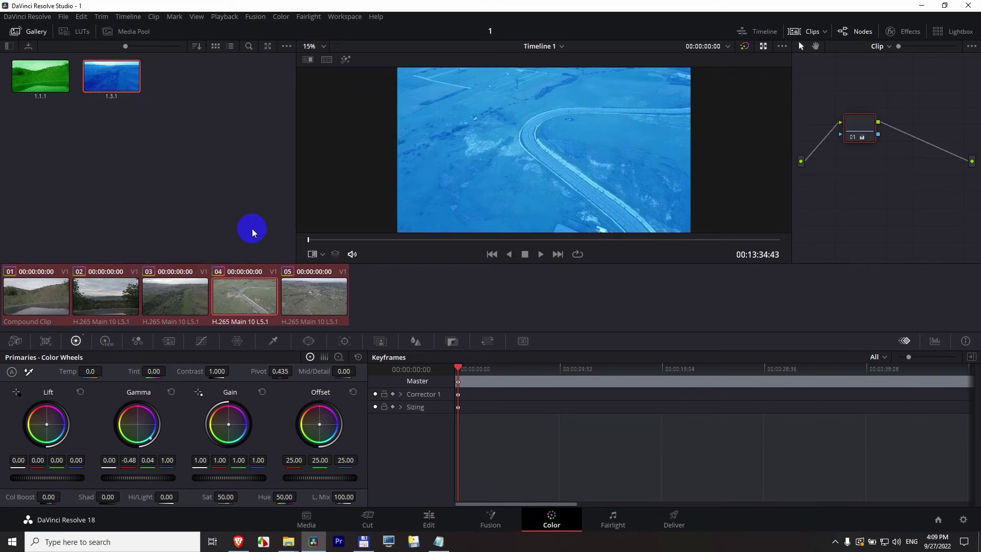
click(318, 296)
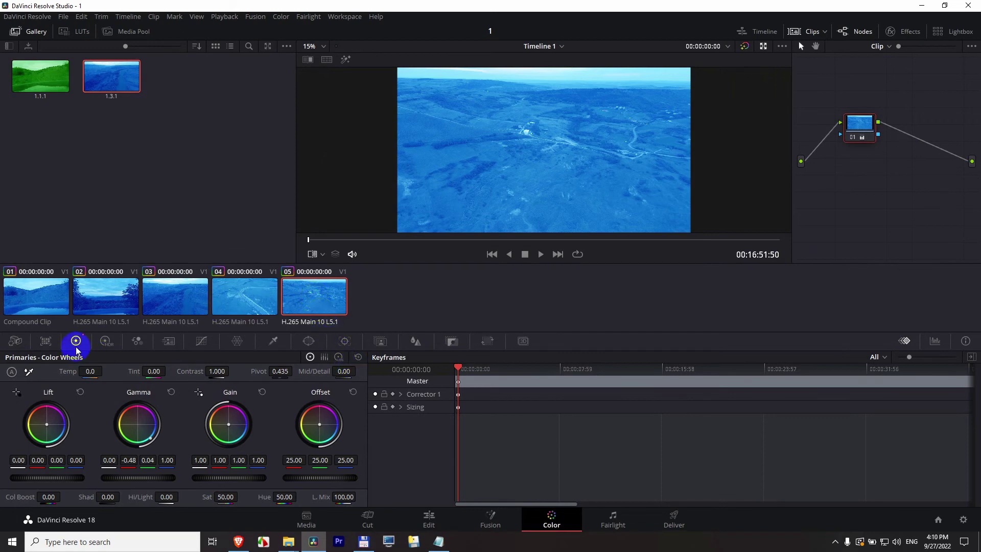
Reset the clips to ungraded with Reset All, preview a still on clip 02, then scrub the Edit timeline.
click(359, 357)
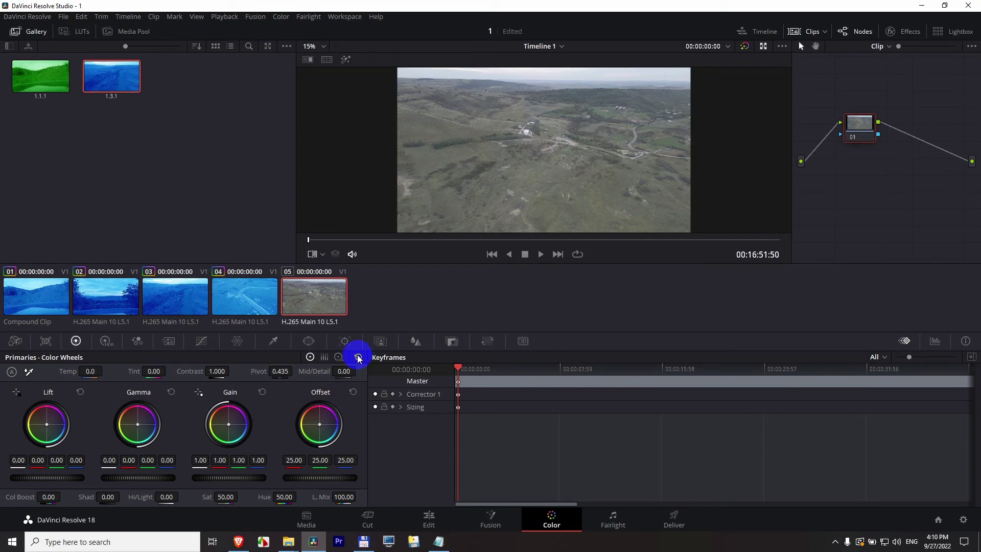
click(308, 303)
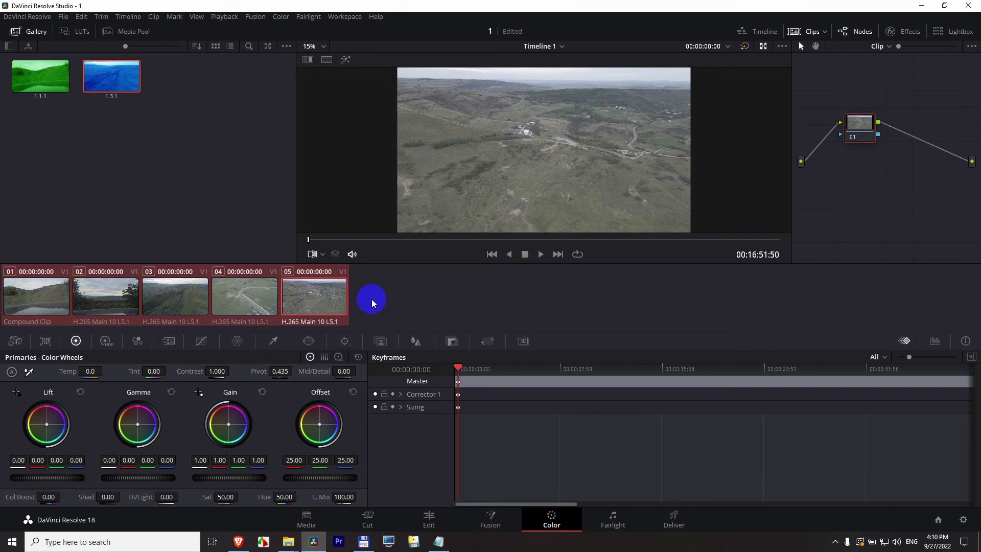
click(125, 294)
click(53, 93)
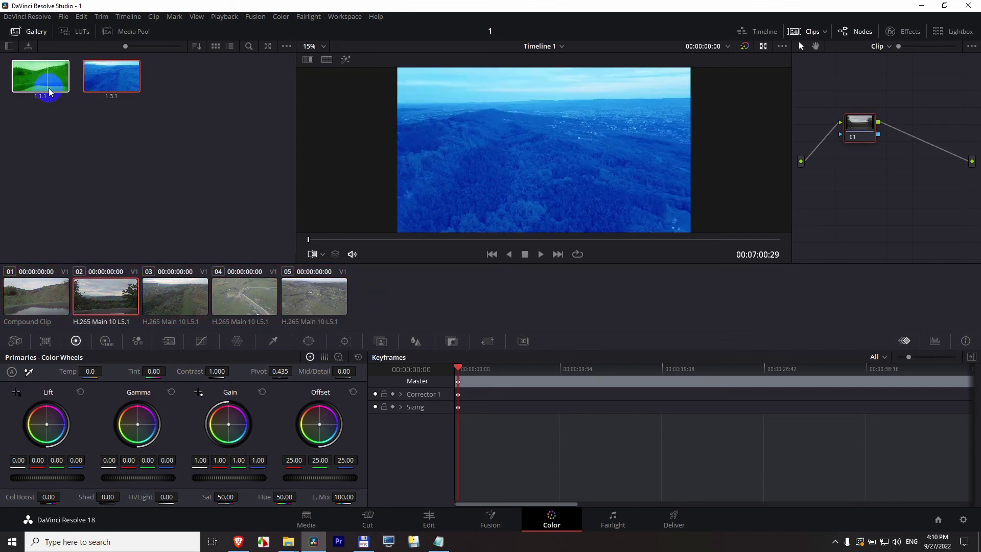
click(23, 292)
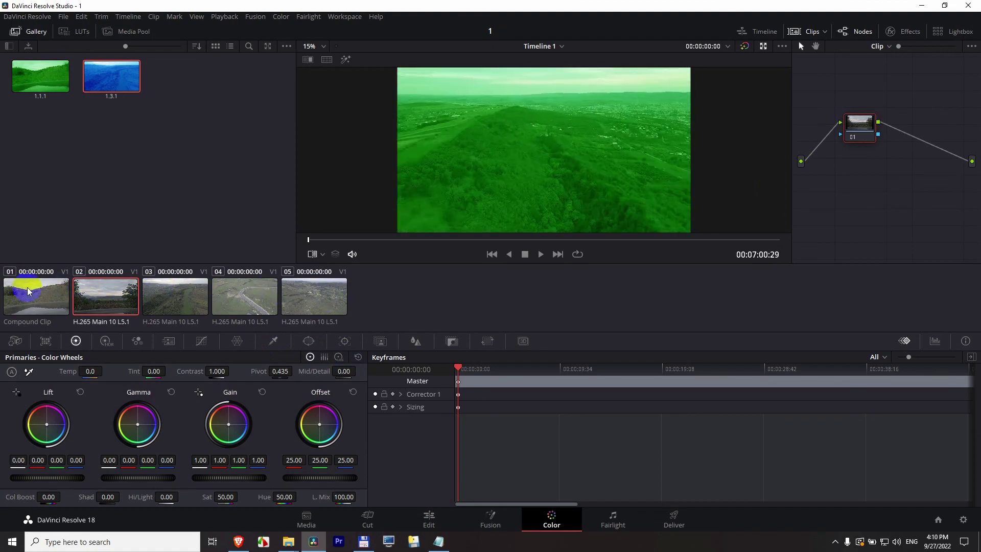
click(438, 521)
drag(379, 355, 226, 351)
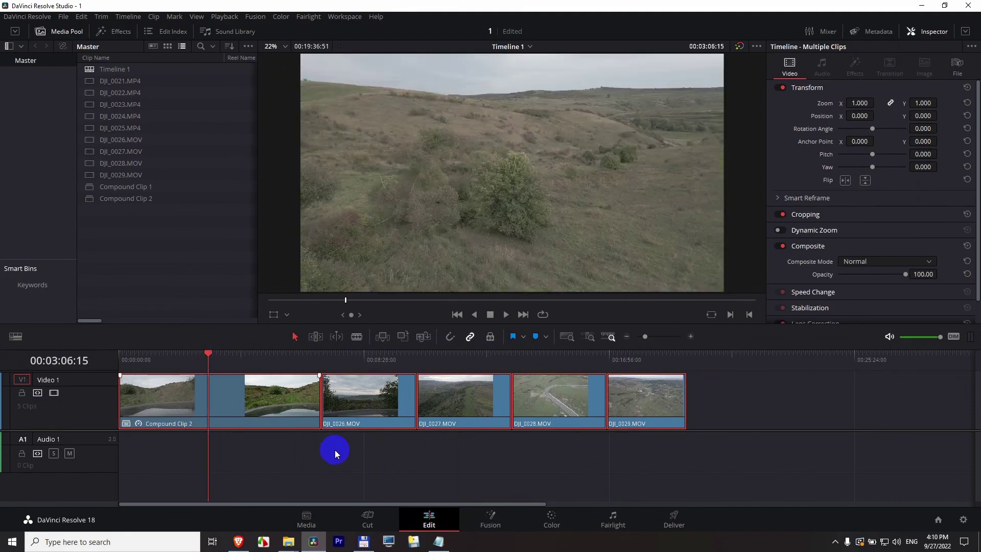